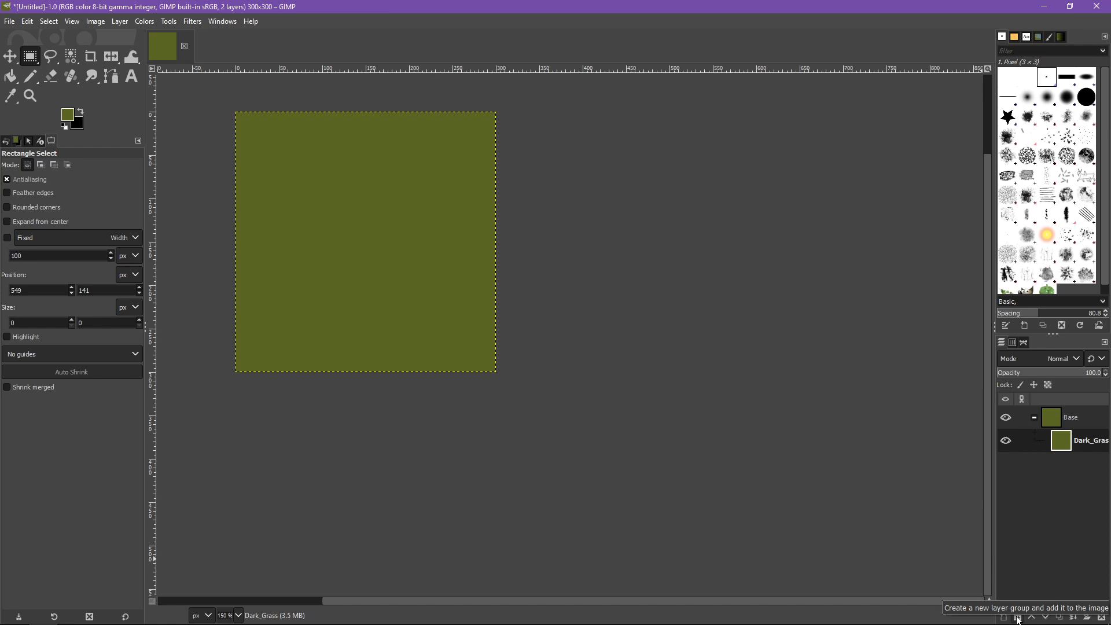
Create a layer group, move it out of and above the Base group, and rename it Vegetation
{"action": "left_click", "coordinate": [1020, 620]}
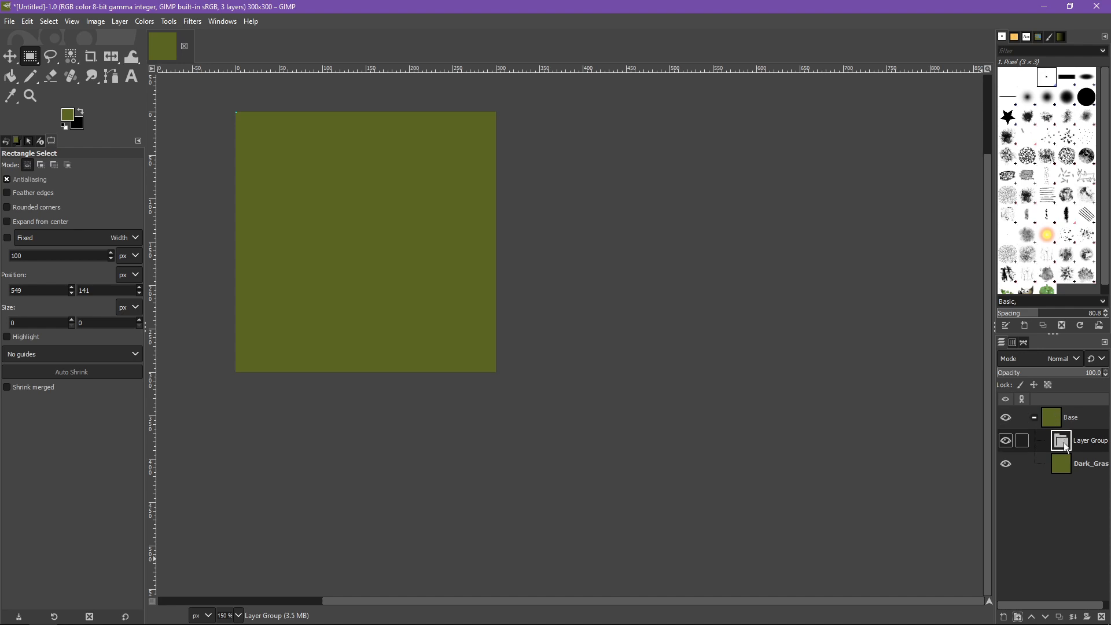
{"action": "left_click_drag", "start_coordinate": [1068, 449], "coordinate": [1026, 413]}
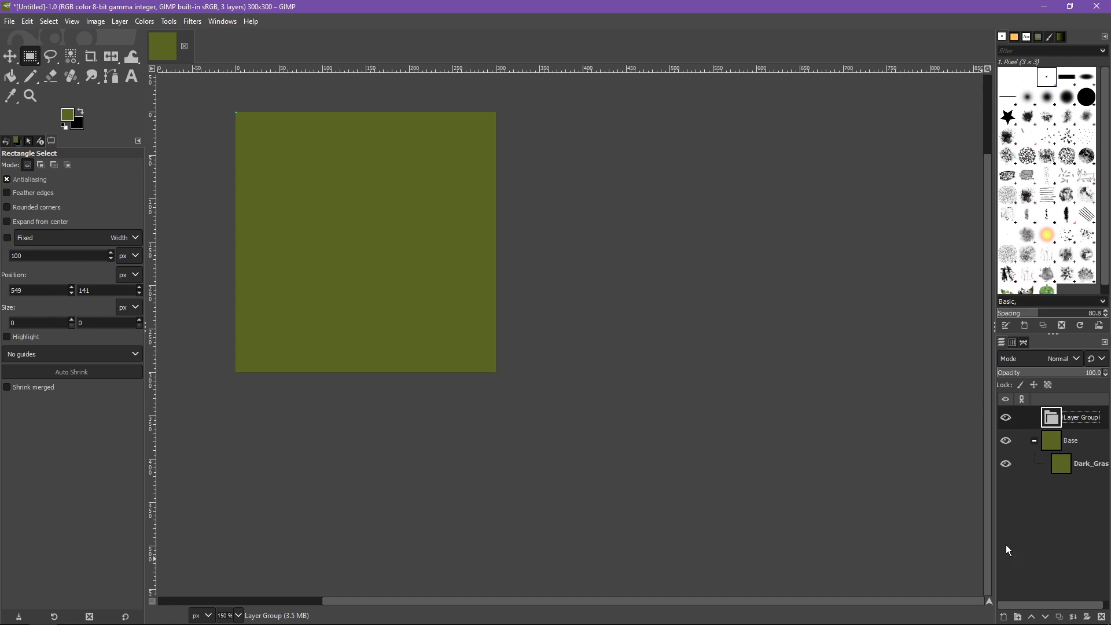
{"action": "left_click", "coordinate": [1036, 444]}
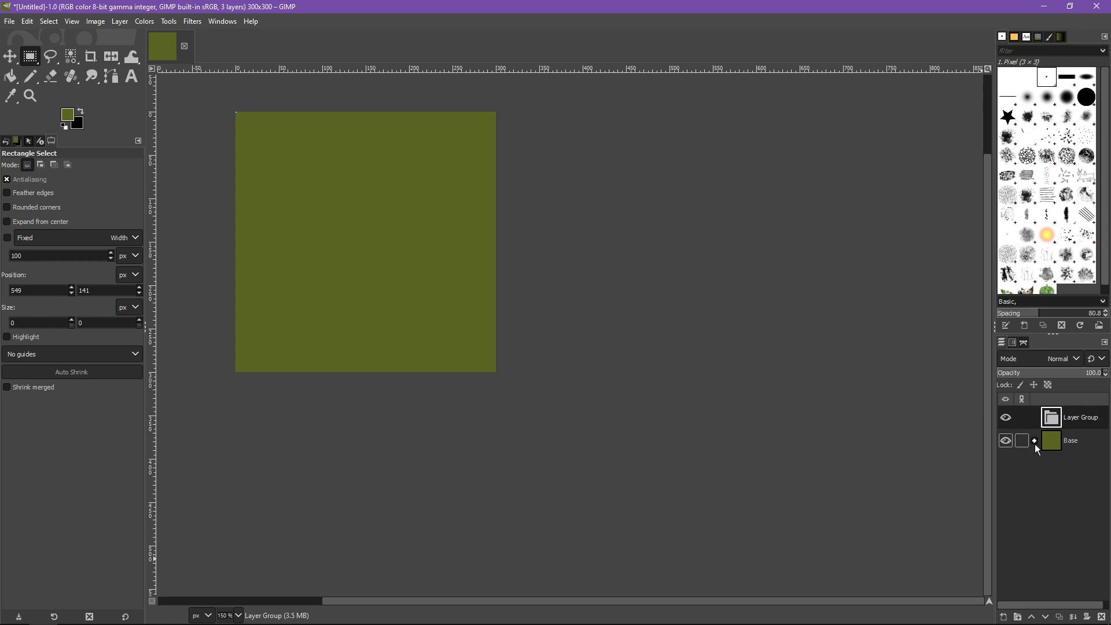
{"action": "double_click", "coordinate": [1069, 420]}
{"action": "type", "text": "Vegetation"}
{"action": "key", "text": "Return"}
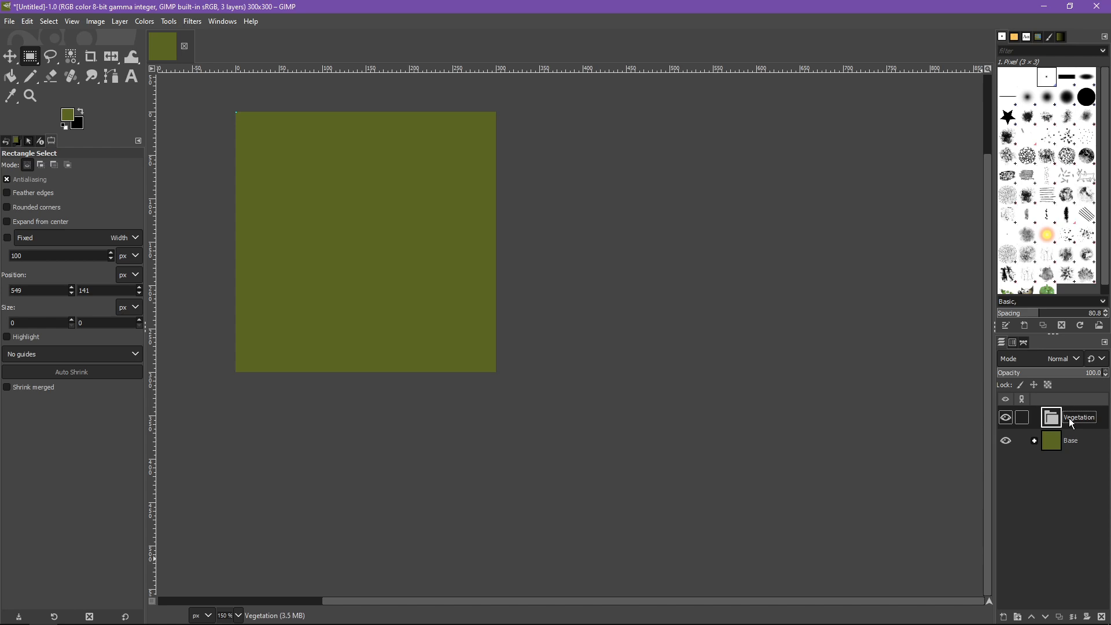
{"action": "left_click", "coordinate": [1035, 441]}
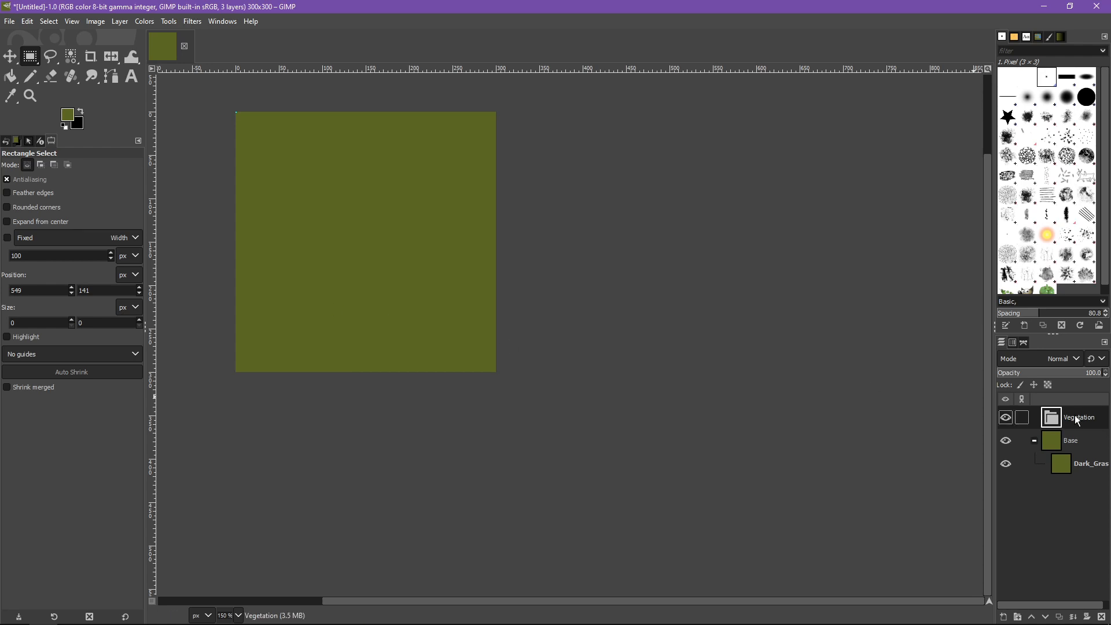
Add a transparent 300 × 300 px layer named Trees inside the Vegetation group
{"action": "left_click_drag", "start_coordinate": [1076, 421], "coordinate": [1051, 415]}
{"action": "left_click", "coordinate": [1004, 619]}
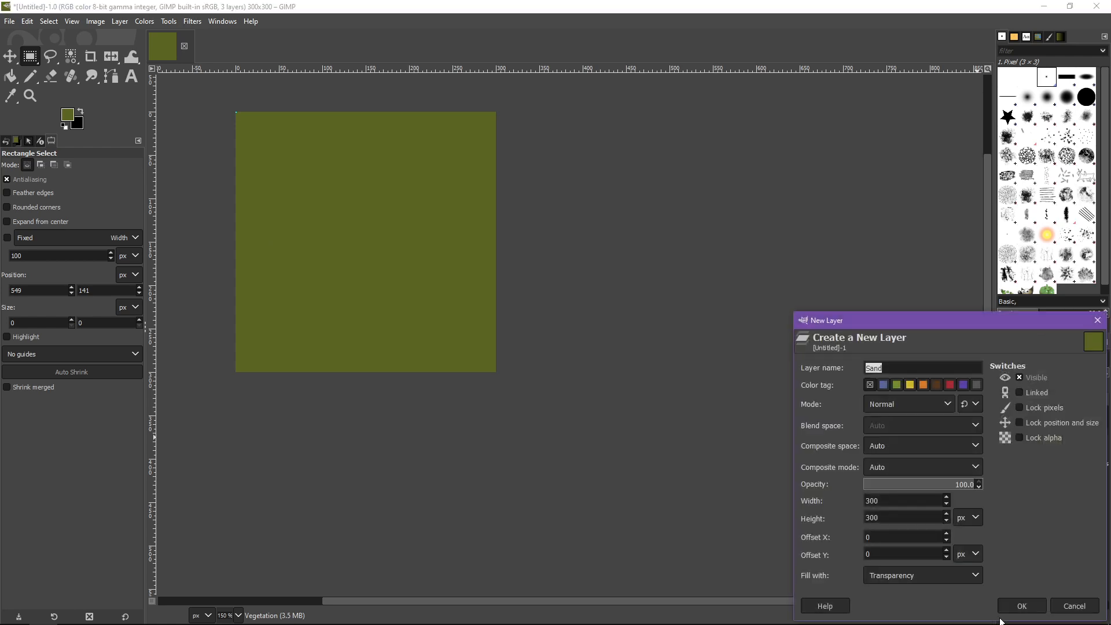
{"action": "left_click_drag", "start_coordinate": [860, 322], "coordinate": [657, 162]}
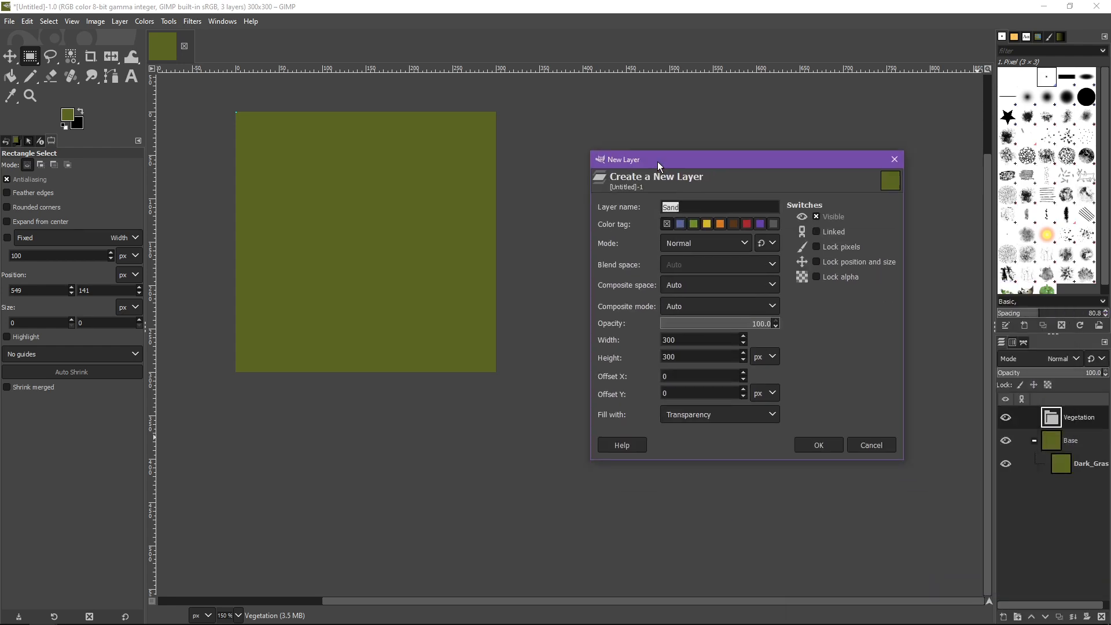
{"action": "type", "text": "Trees"}
{"action": "key", "text": "Return"}
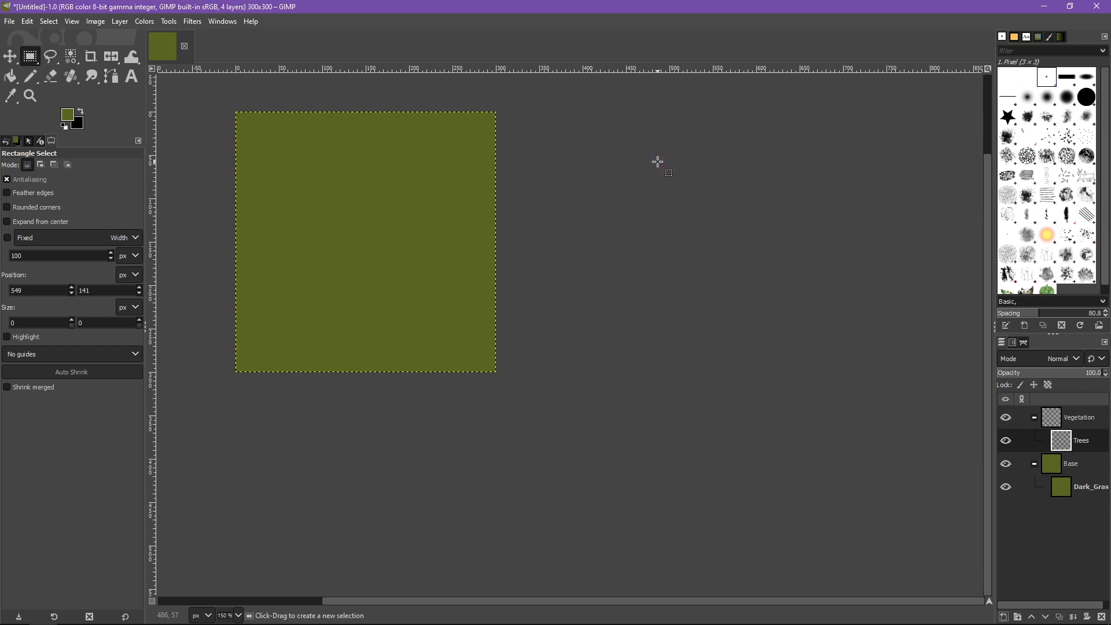
Switch to the browser's TileZed mapping forum page and copy the "Dense Forest" name from the Veg Map Colours list
{"action": "key", "text": "alt+Tab"}
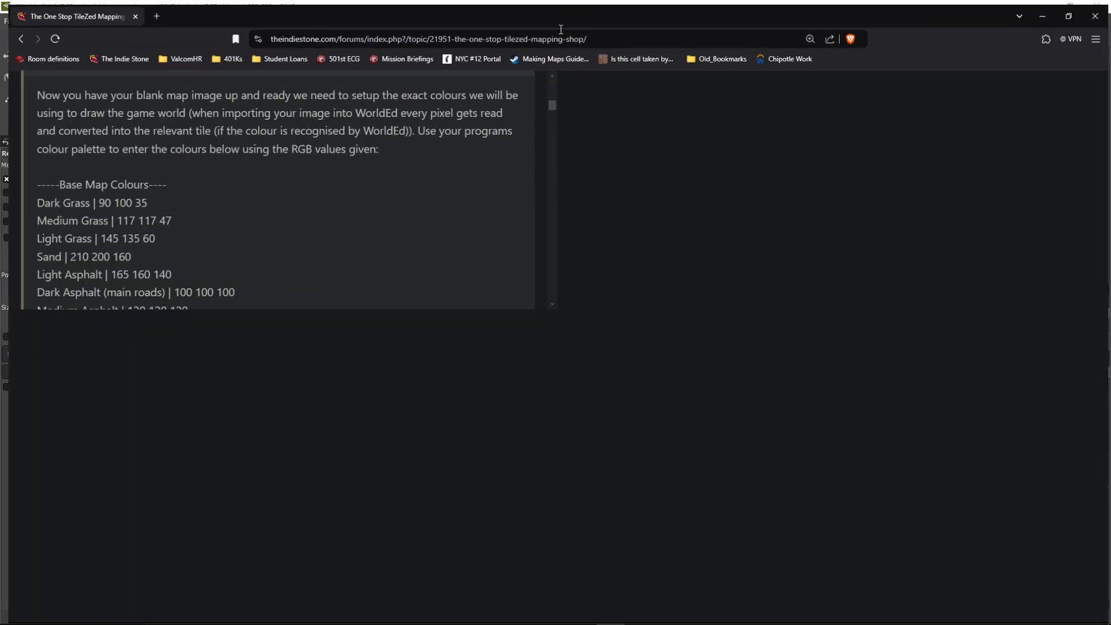
{"action": "scroll", "coordinate": [176, 384], "scroll_direction": "down", "scroll_amount": 2}
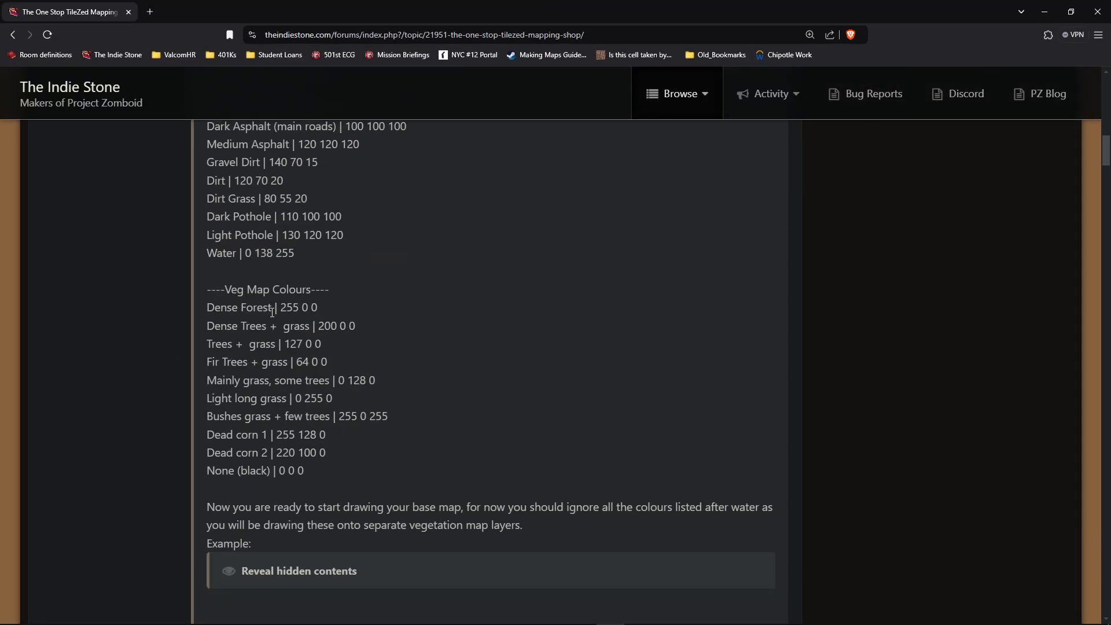
{"action": "left_click_drag", "start_coordinate": [272, 311], "coordinate": [207, 308]}
{"action": "key", "text": "ctrl+c"}
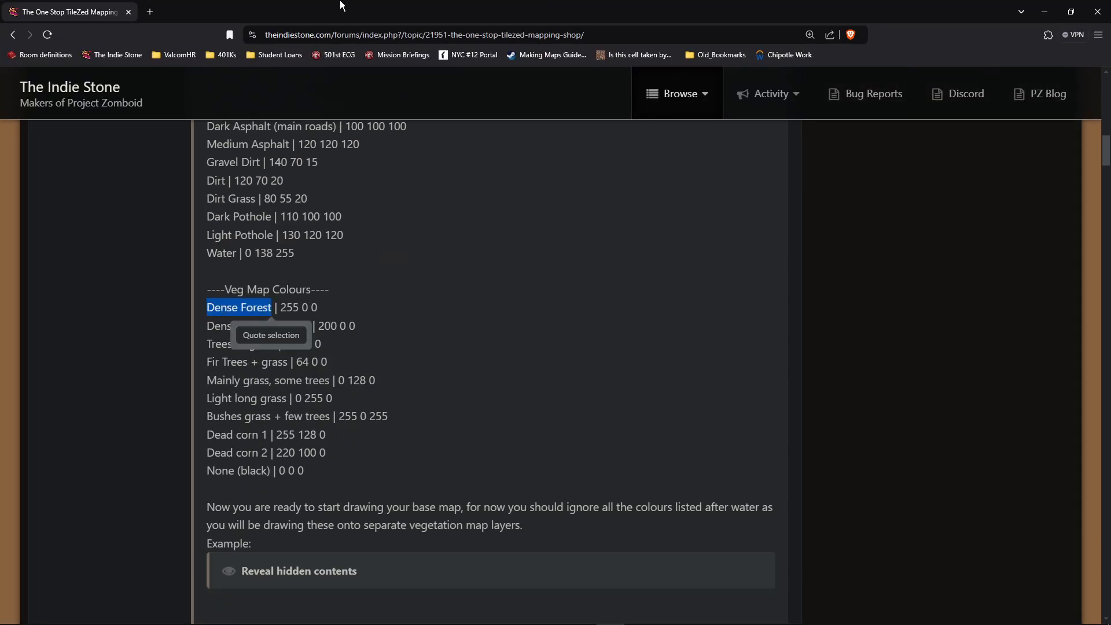
{"action": "left_click", "coordinate": [381, 236]}
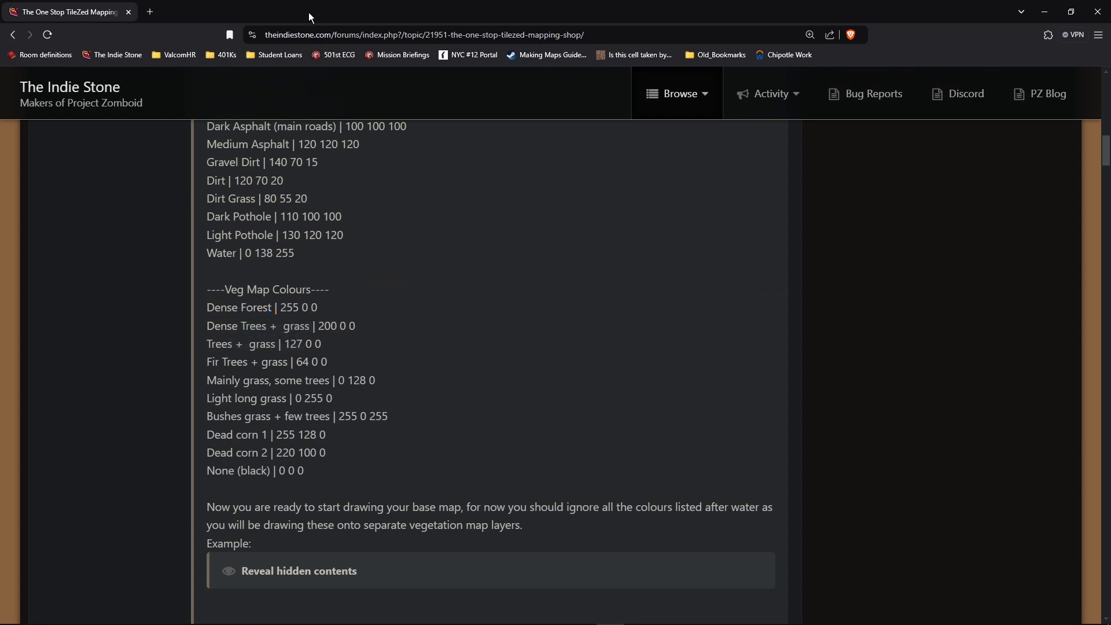
{"action": "left_click_drag", "start_coordinate": [309, 13], "coordinate": [0, 278]}
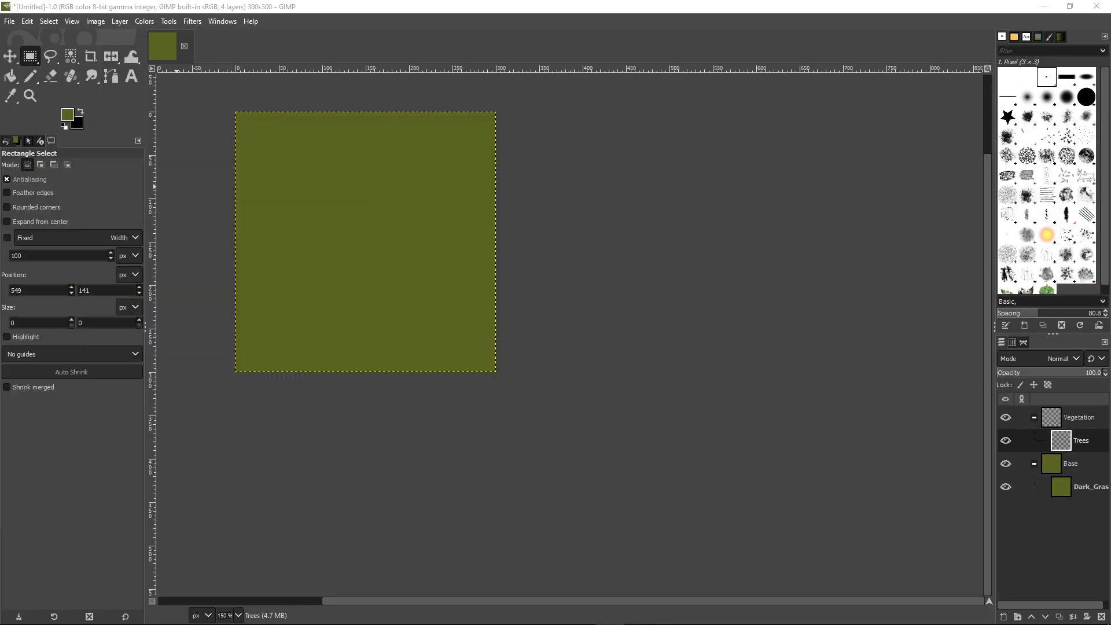
Rename the Trees layer in GIMP as Dense_Forest, with an underscore replacing the space
{"action": "double_click", "coordinate": [1078, 441]}
{"action": "key", "text": "ctrl+v"}
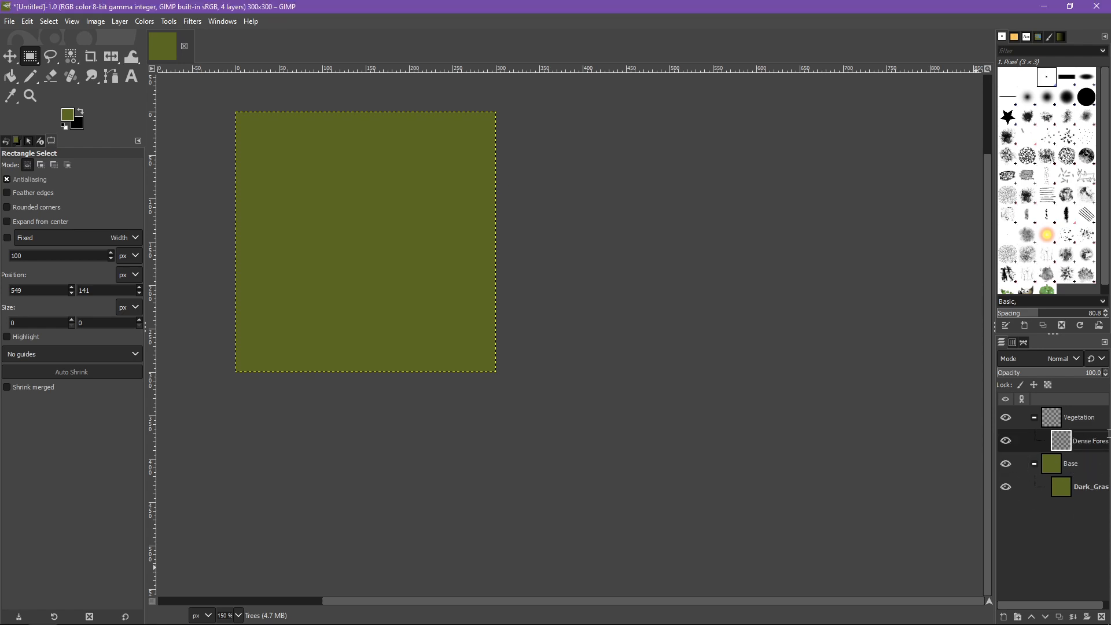
{"action": "key", "text": "BackSpace"}
{"action": "type", "text": "_"}
{"action": "key", "text": "Return"}
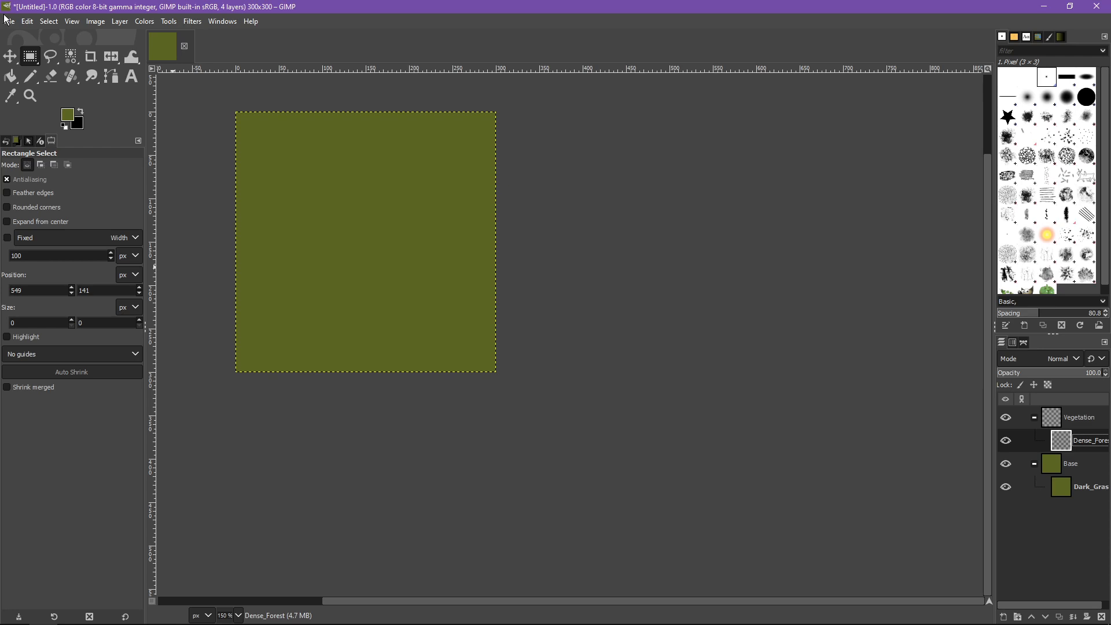
Set the foreground color to the dense forest red, RGB 255, 0, 0
{"action": "left_click", "coordinate": [68, 116]}
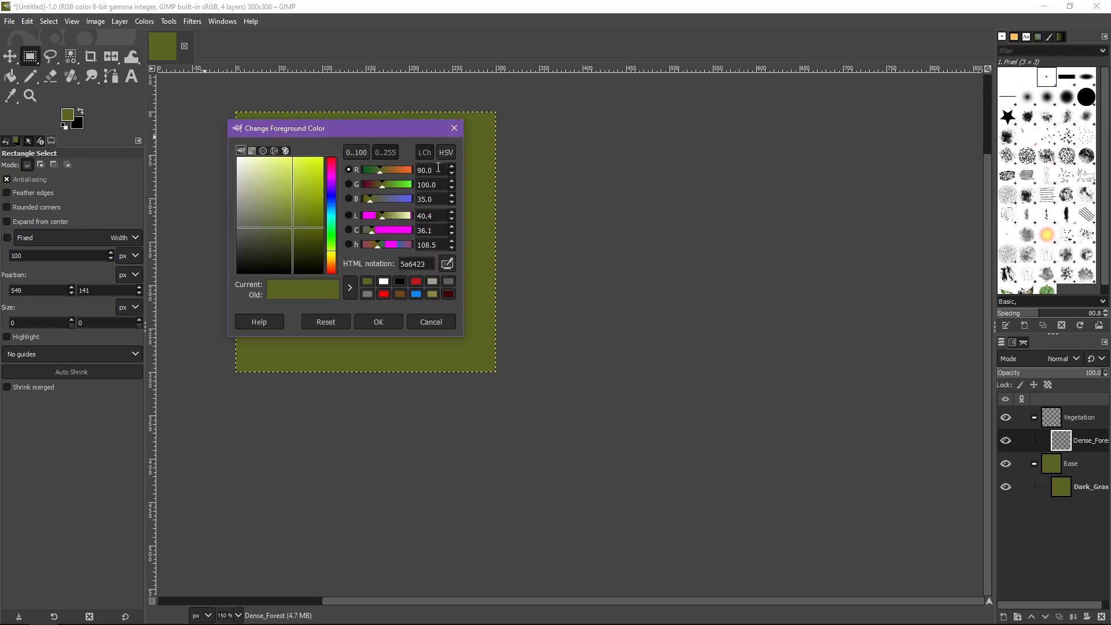
{"action": "triple_click", "coordinate": [438, 167]}
{"action": "type", "text": "255"}
{"action": "key", "text": "Tab"}
{"action": "type", "text": "0"}
{"action": "key", "text": "Tab"}
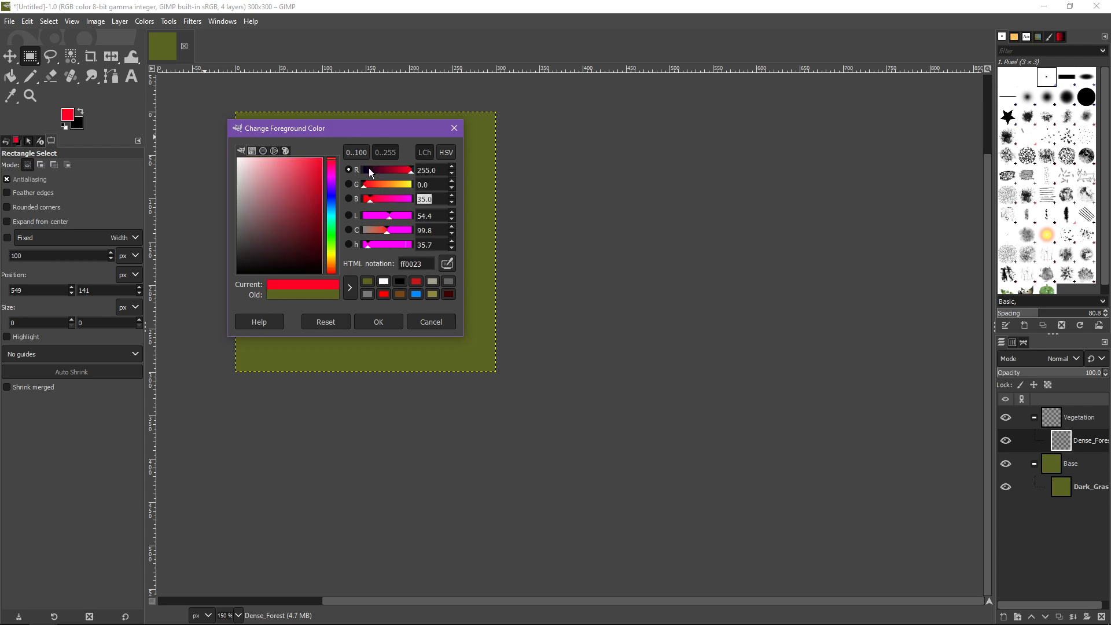
{"action": "type", "text": "0"}
{"action": "key", "text": "Tab"}
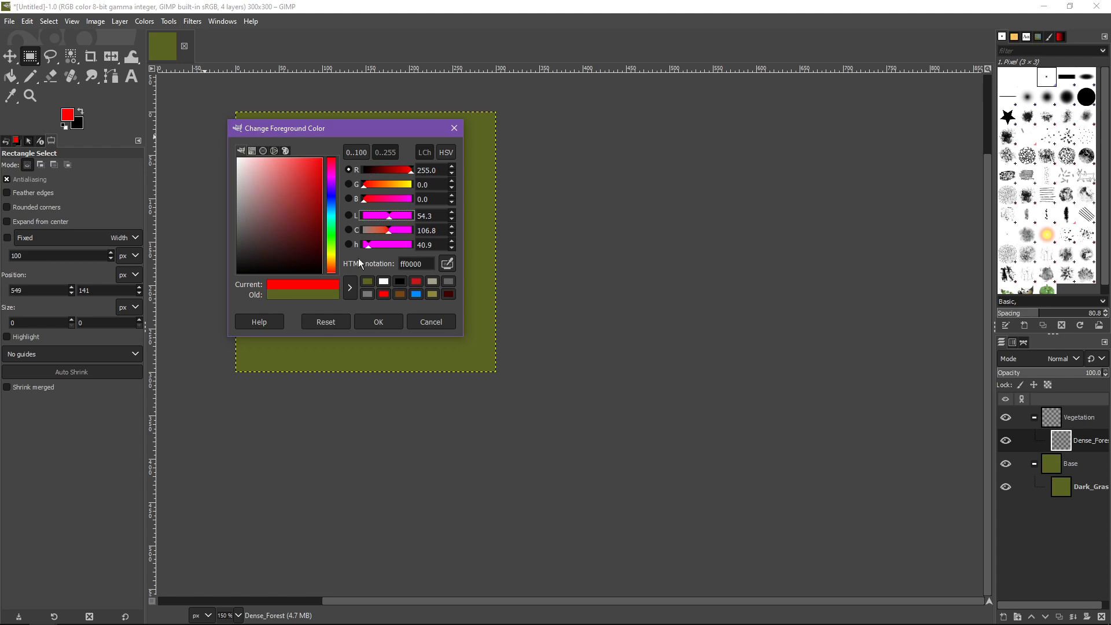
{"action": "left_click", "coordinate": [378, 323]}
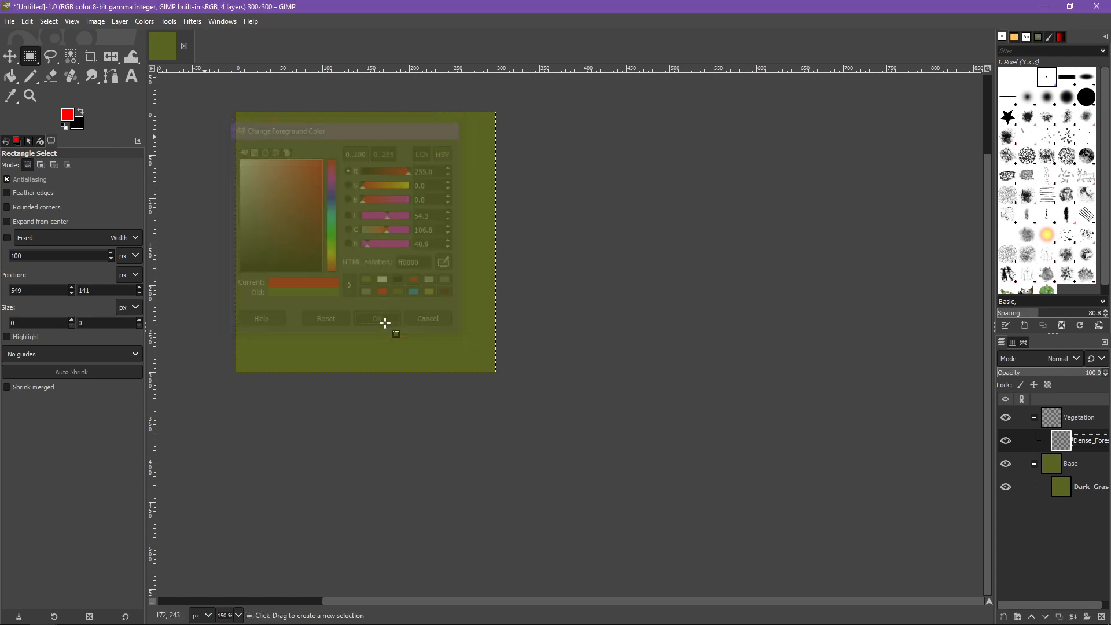
Draw six roughly horizontal red lines spaced down the map on the Dense_Forest layer with the 3 px Pencil
{"action": "left_click", "coordinate": [35, 77]}
{"action": "left_click", "coordinate": [34, 78]}
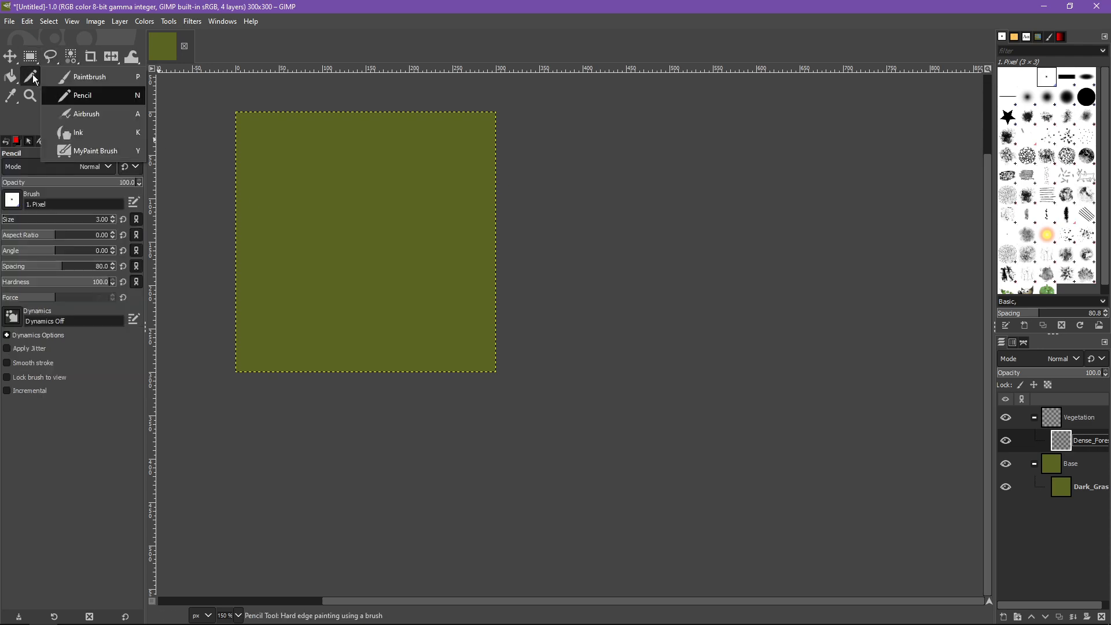
{"action": "left_click", "coordinate": [93, 96]}
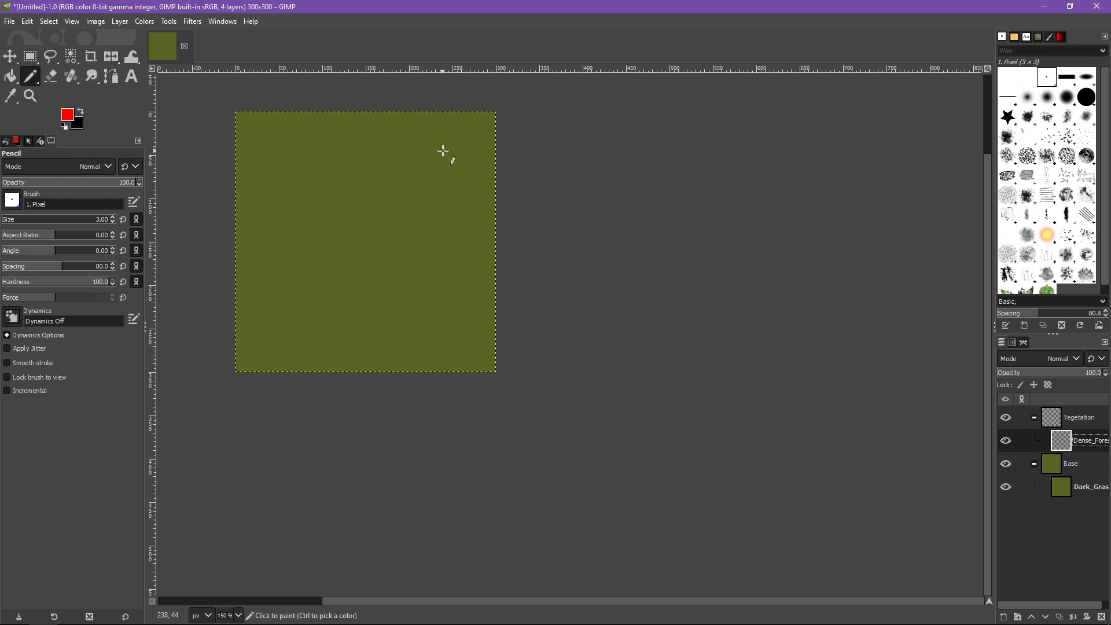
{"action": "left_click_drag", "start_coordinate": [459, 146], "coordinate": [290, 153]}
{"action": "left_click_drag", "start_coordinate": [457, 170], "coordinate": [290, 180]}
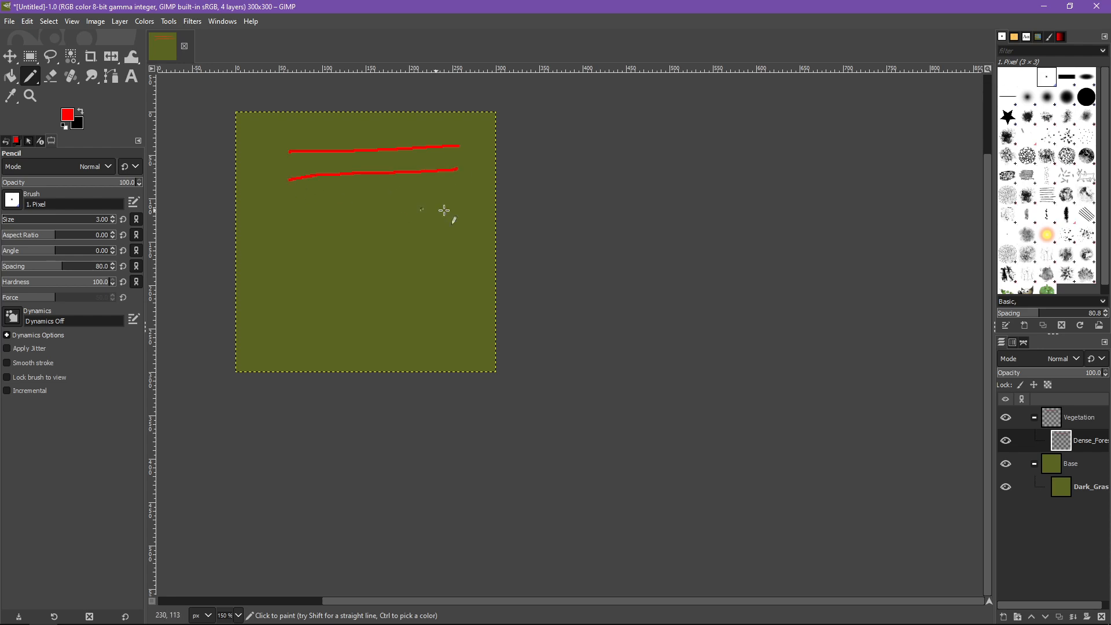
{"action": "left_click_drag", "start_coordinate": [461, 212], "coordinate": [285, 220]}
{"action": "left_click_drag", "start_coordinate": [474, 255], "coordinate": [278, 265]}
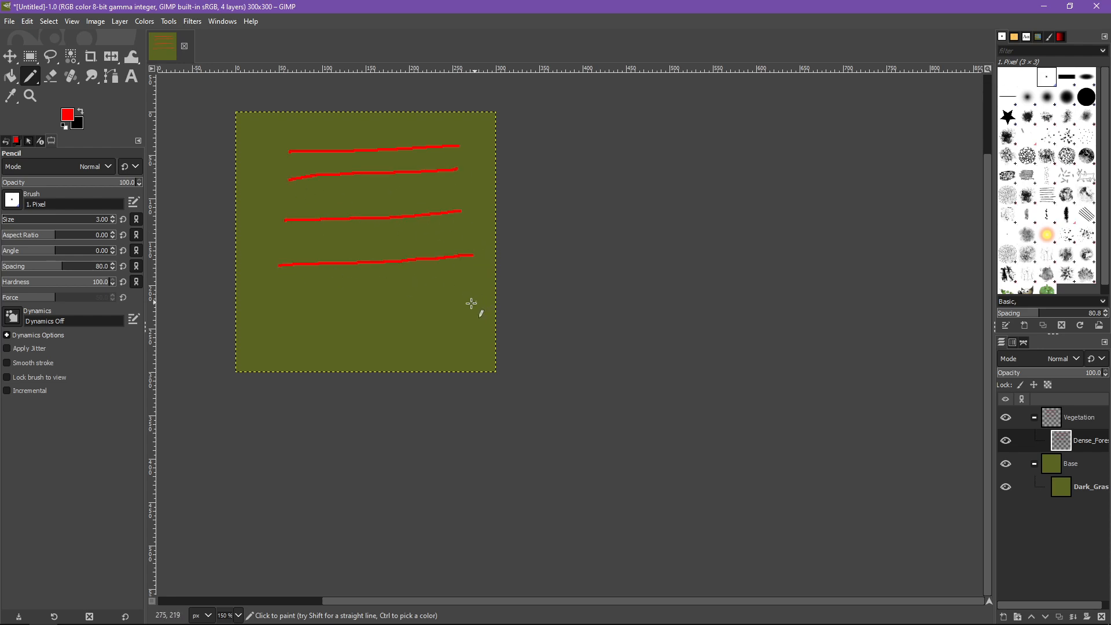
{"action": "left_click_drag", "start_coordinate": [474, 302], "coordinate": [262, 306]}
{"action": "left_click_drag", "start_coordinate": [457, 349], "coordinate": [284, 345]}
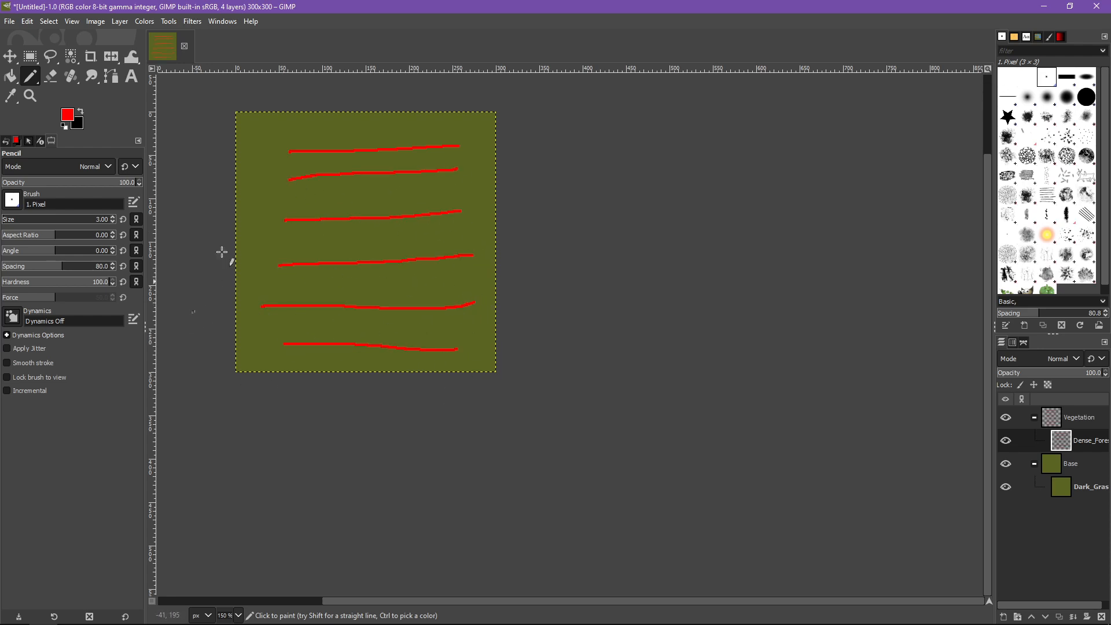
{"action": "key", "text": "ctrl"}
{"action": "scroll", "coordinate": [392, 235], "scroll_direction": "up", "scroll_amount": 1}
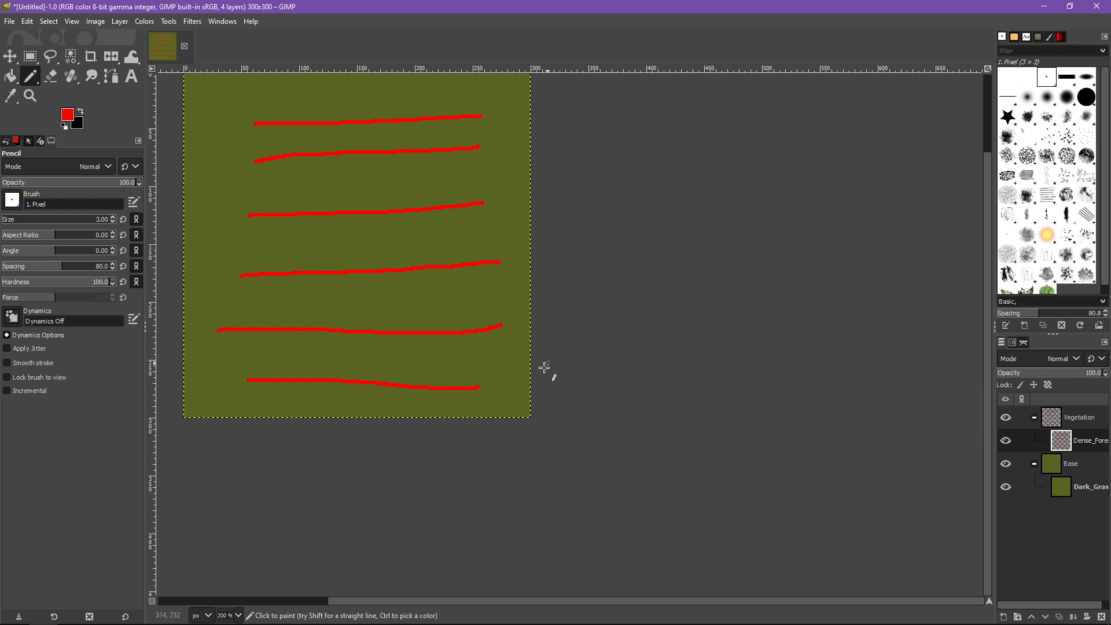
{"action": "left_click_drag", "start_coordinate": [620, 211], "coordinate": [615, 264]}
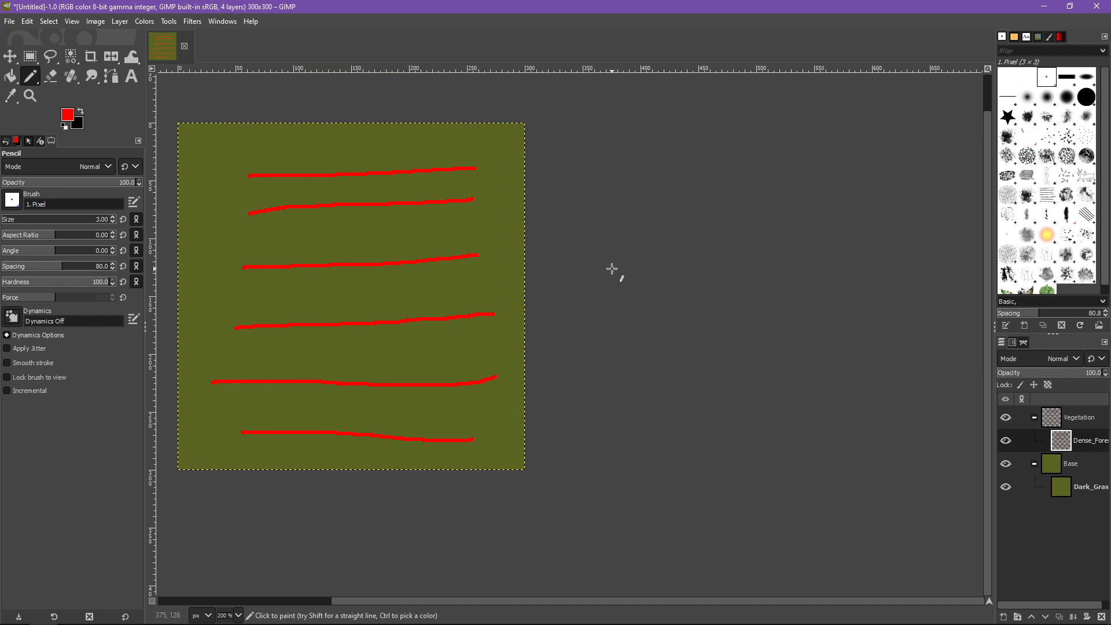
Add a transparent layer named Veg_Base to the Vegetation group and place it below the Dense_Forest layer
{"action": "left_click", "coordinate": [1085, 424]}
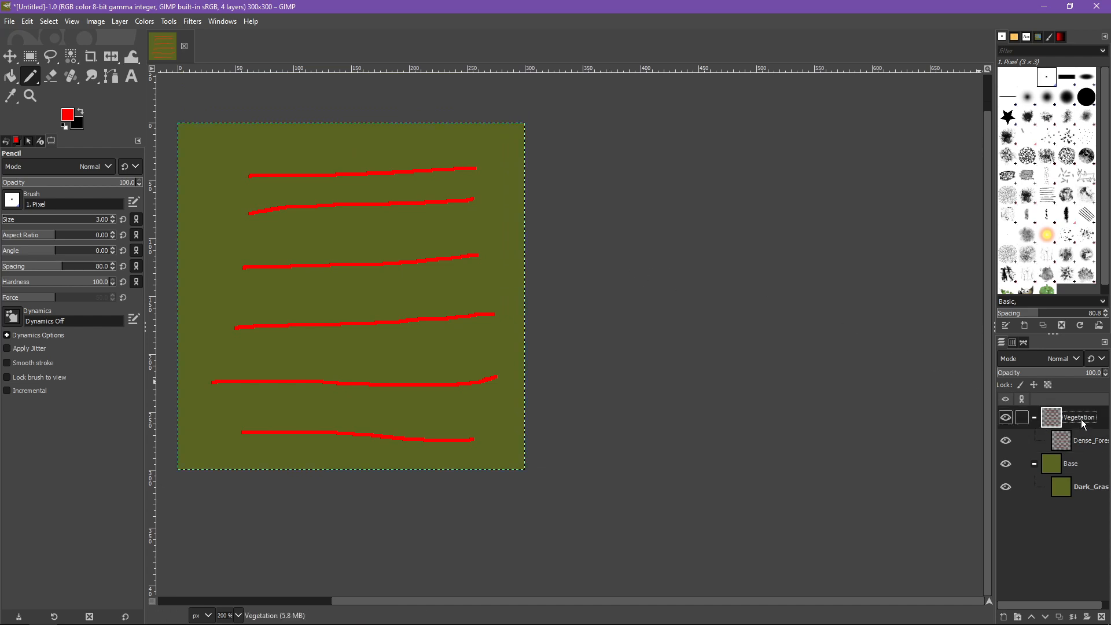
{"action": "left_click", "coordinate": [1003, 617]}
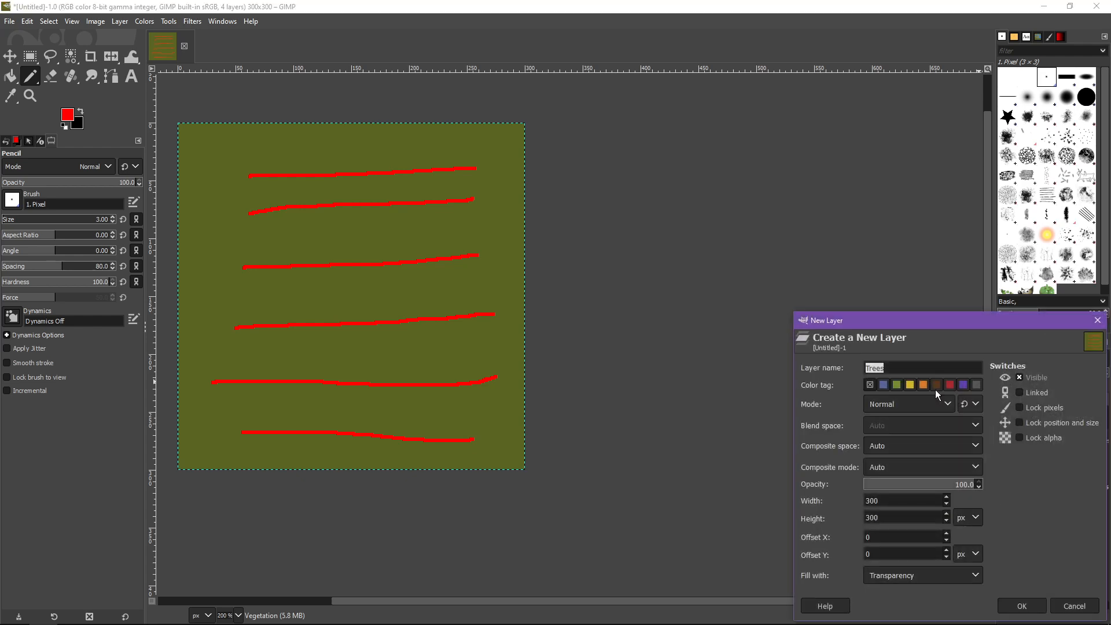
{"action": "left_click_drag", "start_coordinate": [847, 327], "coordinate": [662, 201]}
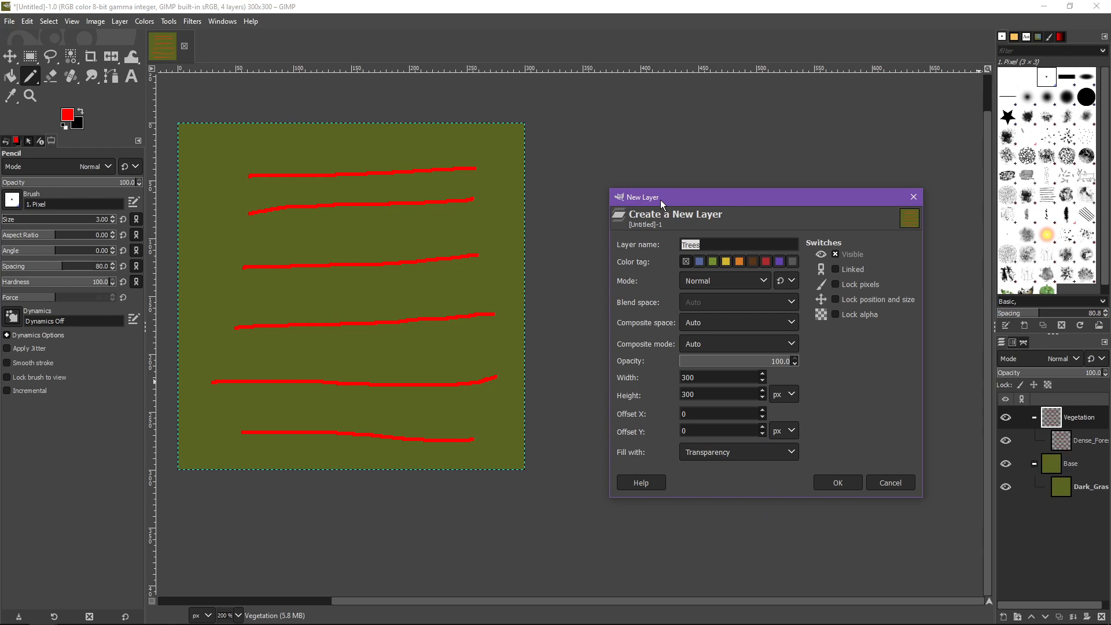
{"action": "type", "text": "Veg_Base"}
{"action": "key", "text": "Return"}
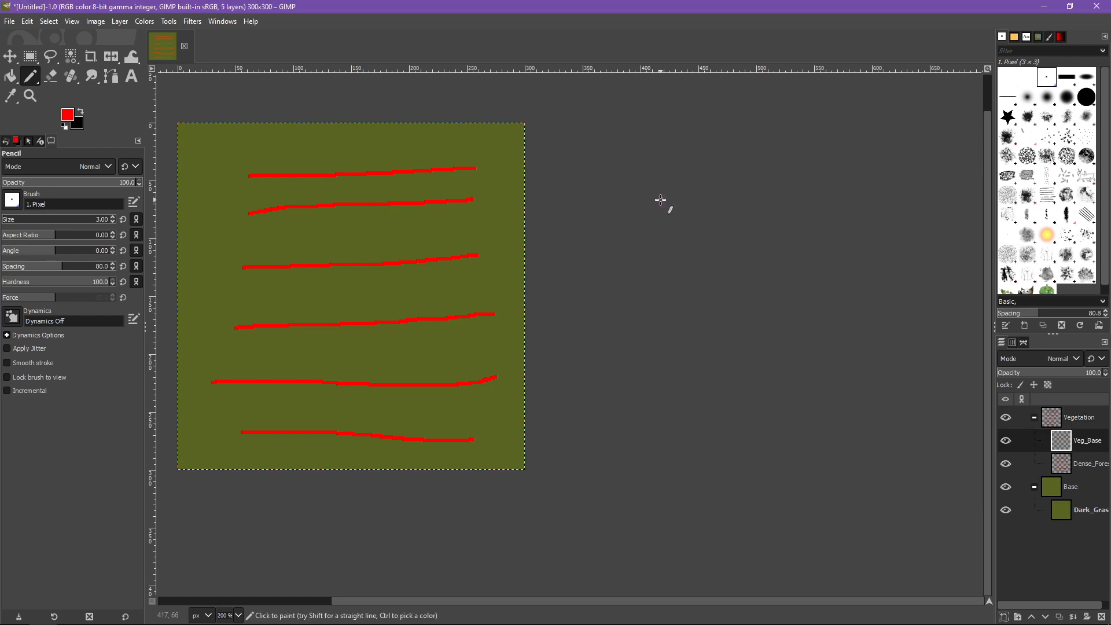
{"action": "left_click_drag", "start_coordinate": [1059, 449], "coordinate": [1062, 482]}
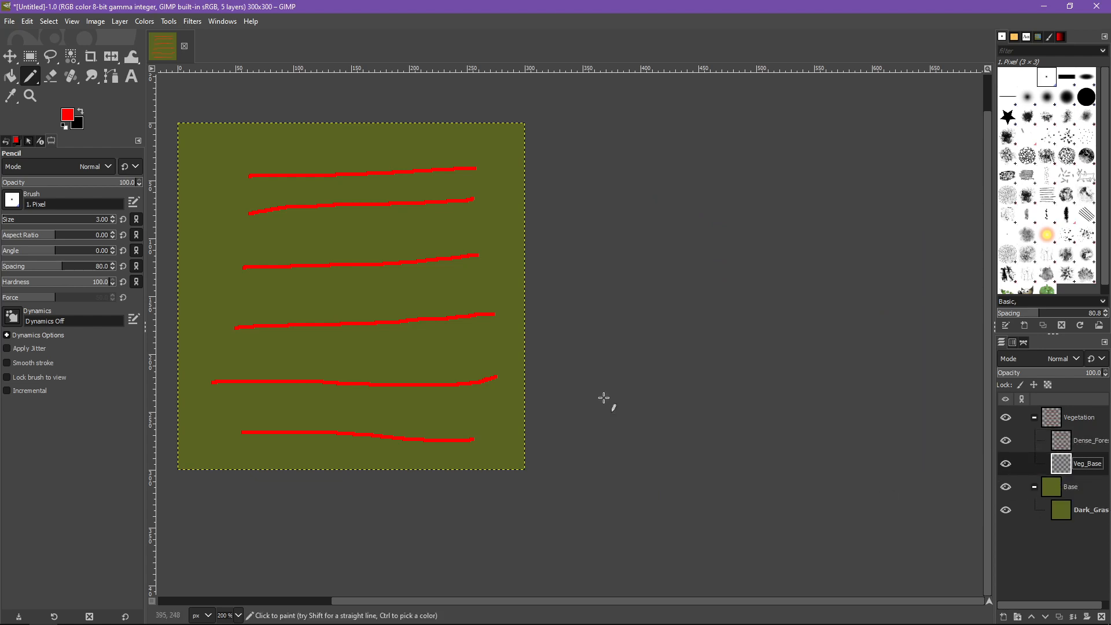
Bucket-fill the Veg_Base layer with black and hide that layer
{"action": "left_click", "coordinate": [81, 111]}
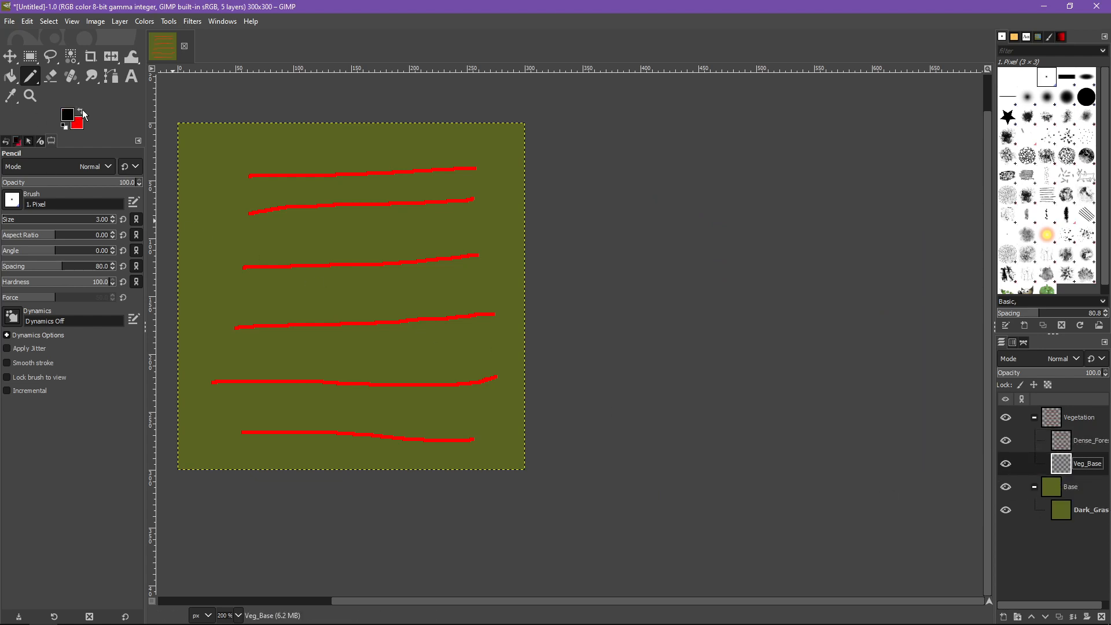
{"action": "left_click", "coordinate": [10, 76]}
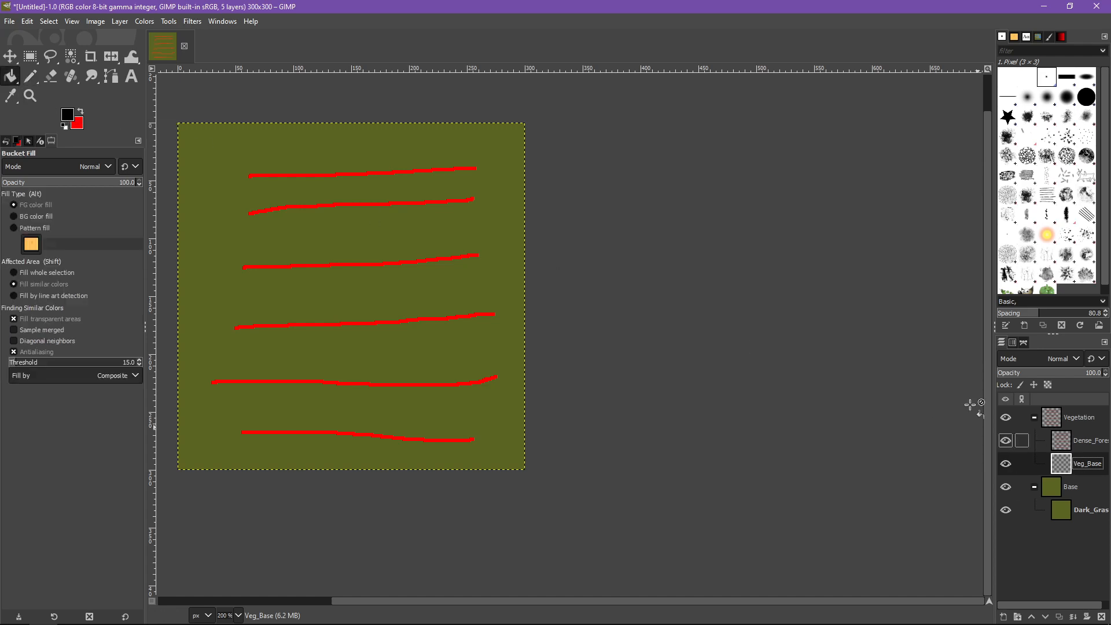
{"action": "left_click", "coordinate": [327, 248]}
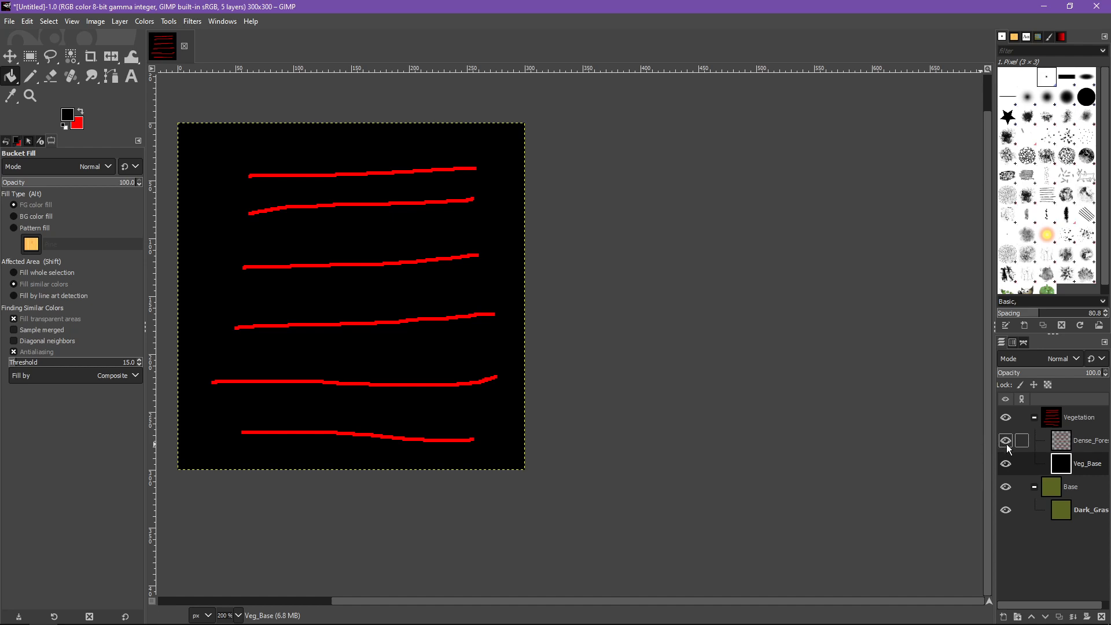
{"action": "left_click", "coordinate": [1006, 464]}
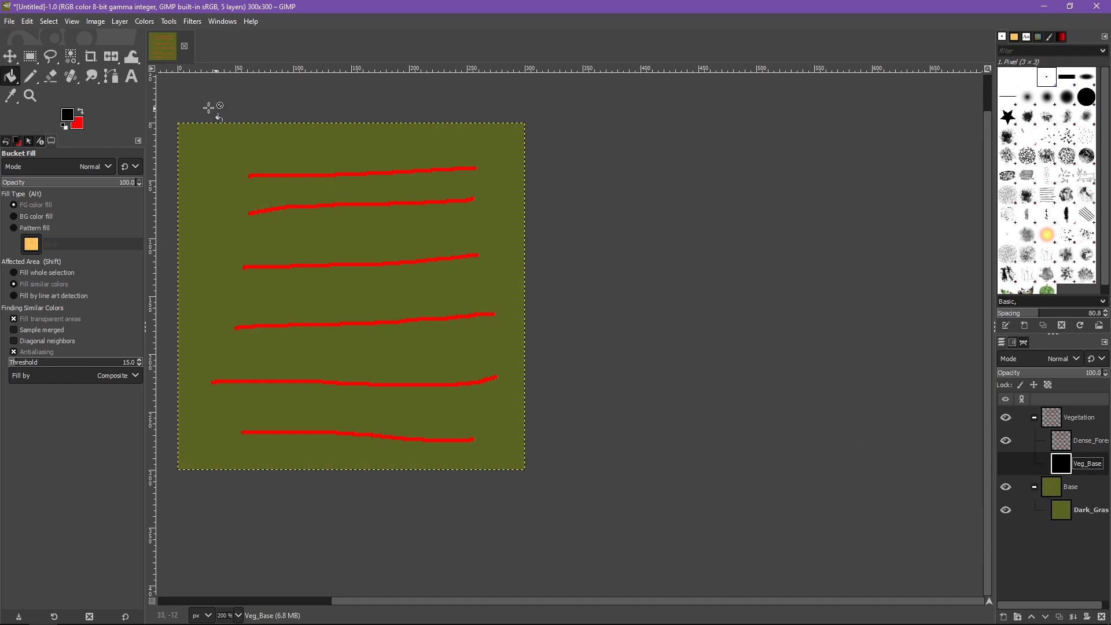
On the Dense_Forest layer, draw a rough red freehand outline around the existing lines and three more roughly horizontal lines with the 3 px Pencil
{"action": "left_click", "coordinate": [1082, 440]}
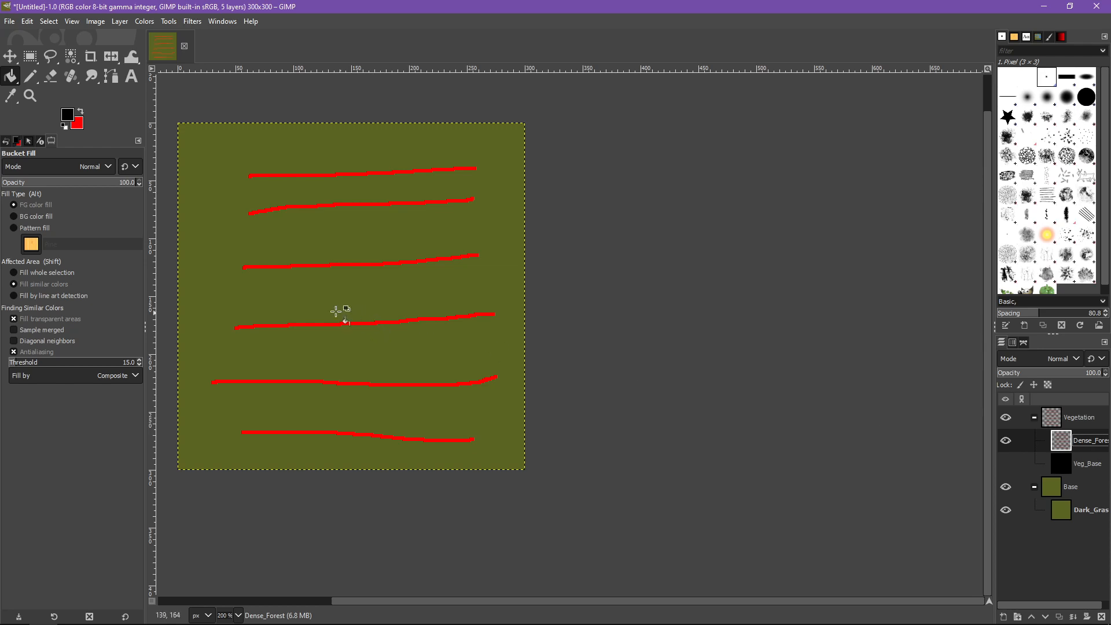
{"action": "left_click", "coordinate": [81, 110]}
{"action": "left_click", "coordinate": [30, 76]}
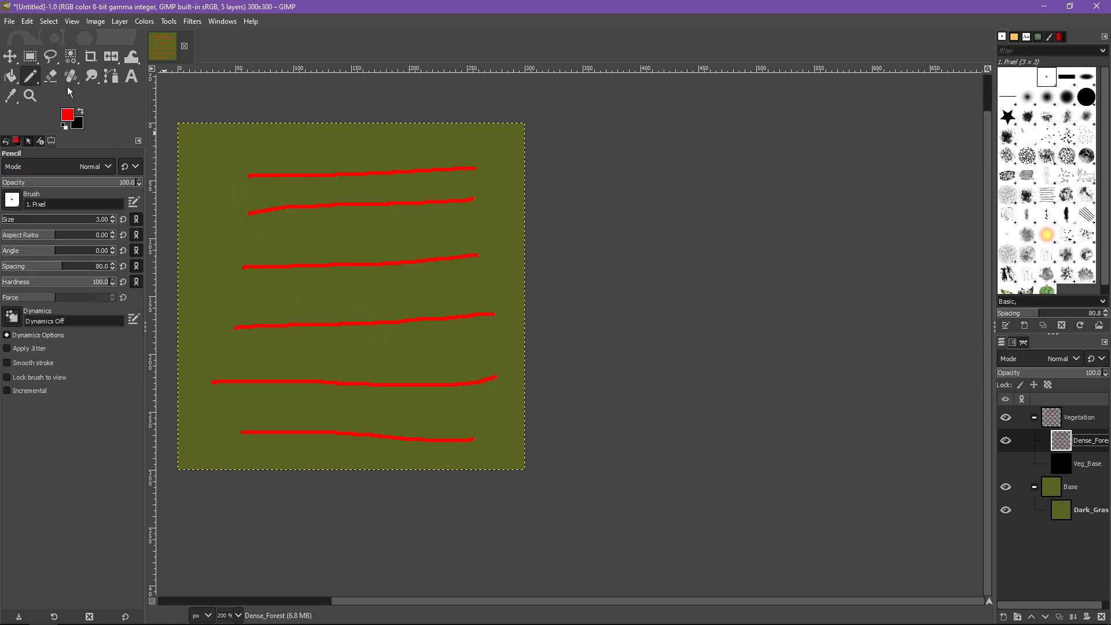
{"action": "mouse_move", "coordinate": [463, 149]}
{"action": "left_mouse_down"}
{"action": "mouse_move", "coordinate": [391, 217]}
{"action": "mouse_move", "coordinate": [388, 344]}
{"action": "mouse_move", "coordinate": [363, 444]}
{"action": "mouse_move", "coordinate": [372, 277]}
{"action": "mouse_move", "coordinate": [286, 296]}
{"action": "mouse_move", "coordinate": [367, 403]}
{"action": "mouse_move", "coordinate": [358, 309]}
{"action": "left_mouse_up"}
{"action": "key", "text": "ctrl+z"}
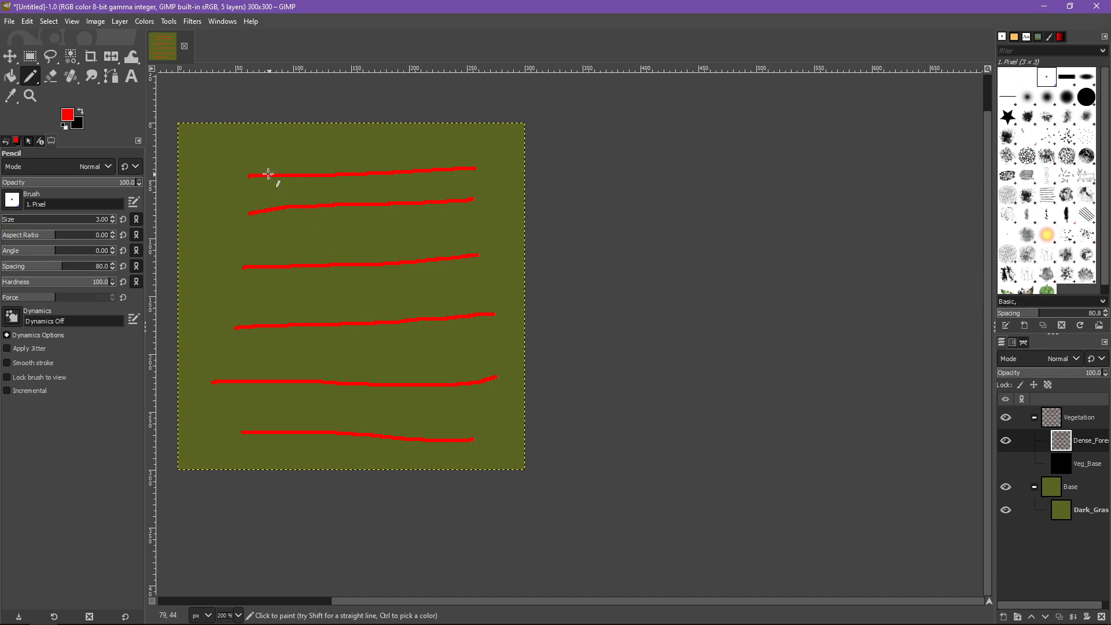
{"action": "mouse_move", "coordinate": [241, 165]}
{"action": "left_mouse_down"}
{"action": "mouse_move", "coordinate": [241, 372]}
{"action": "mouse_move", "coordinate": [254, 444]}
{"action": "mouse_move", "coordinate": [507, 438]}
{"action": "mouse_move", "coordinate": [485, 304]}
{"action": "mouse_move", "coordinate": [496, 136]}
{"action": "mouse_move", "coordinate": [418, 166]}
{"action": "left_mouse_up"}
{"action": "left_click_drag", "start_coordinate": [234, 217], "coordinate": [523, 219]}
{"action": "left_click_drag", "start_coordinate": [216, 284], "coordinate": [507, 302]}
{"action": "left_click_drag", "start_coordinate": [291, 356], "coordinate": [507, 372]}
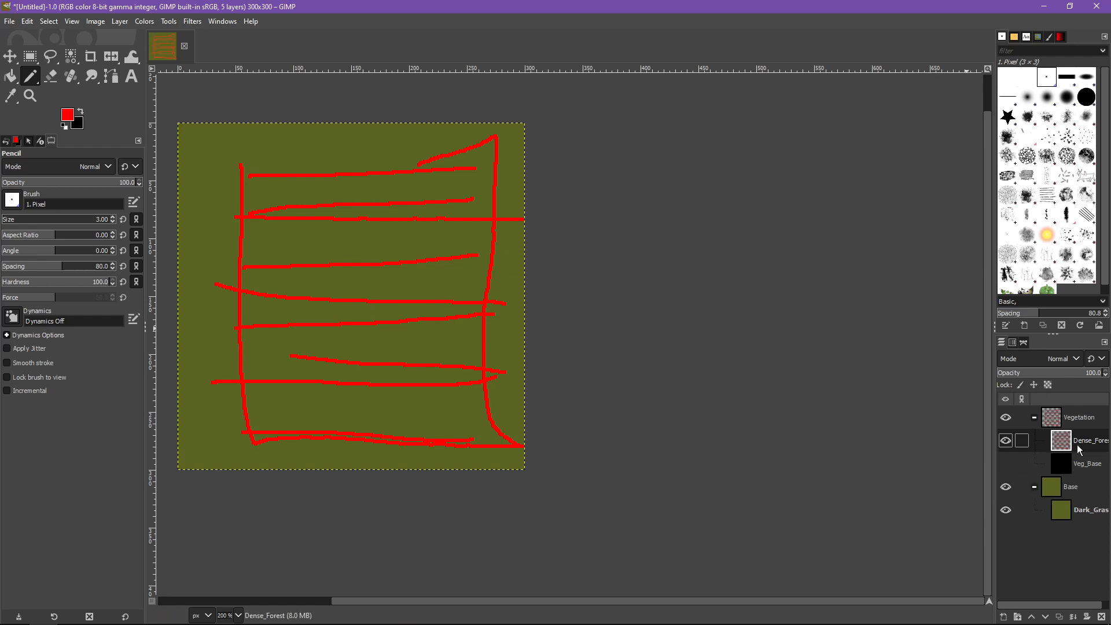
Make the Veg_Base layer visible, and hide then re-show the whole Vegetation group to compare the base and vegetation maps
{"action": "left_click", "coordinate": [1006, 466]}
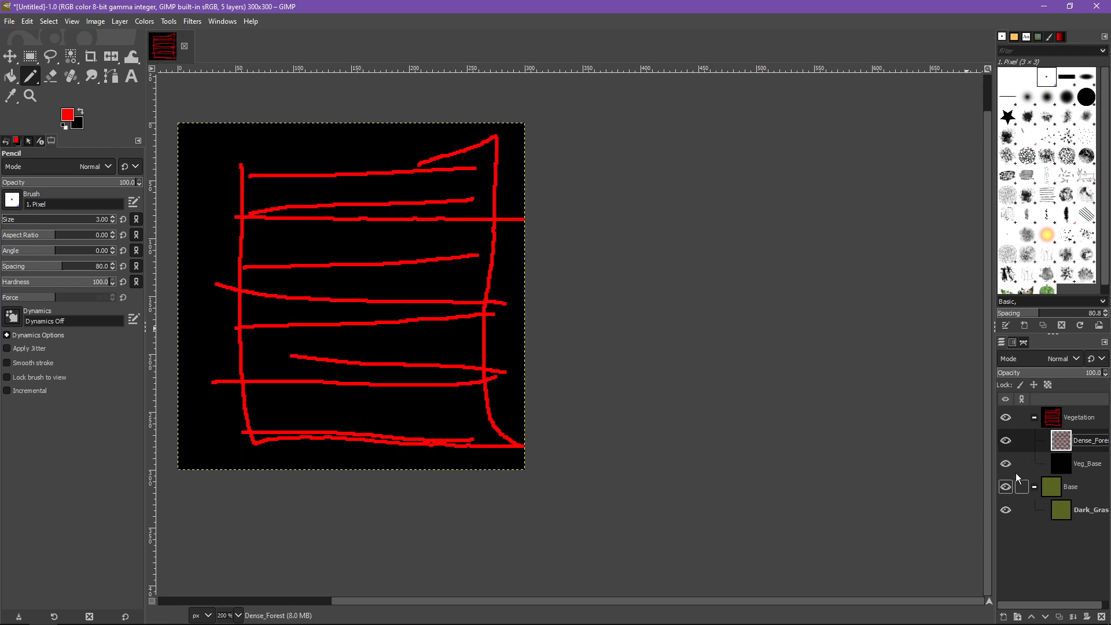
{"action": "left_click", "coordinate": [1006, 421]}
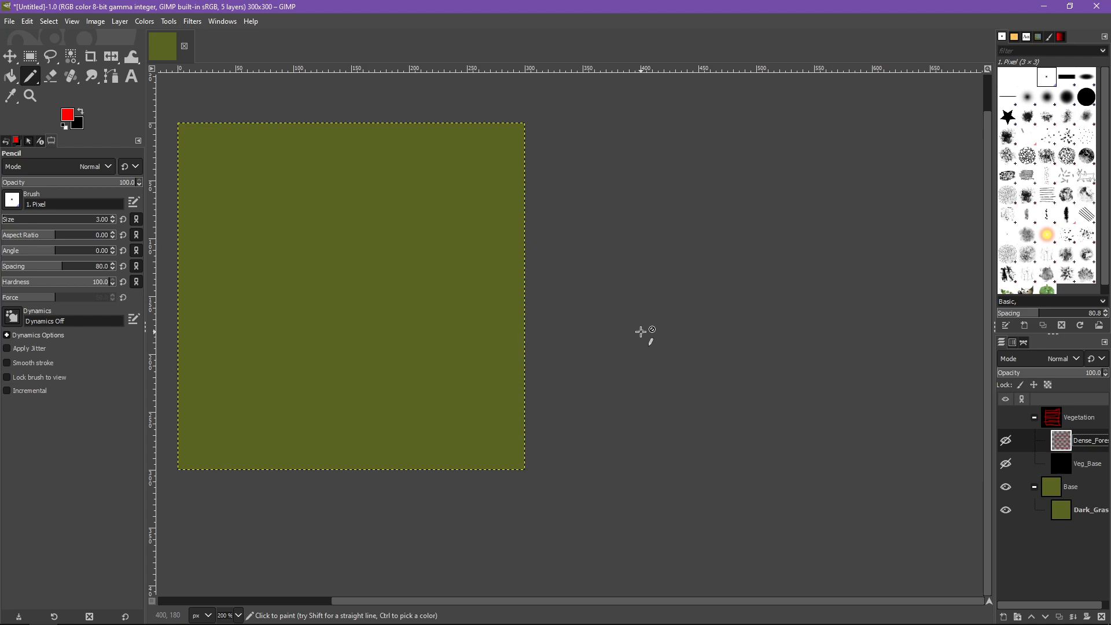
{"action": "left_click_drag", "start_coordinate": [280, 253], "coordinate": [273, 220]}
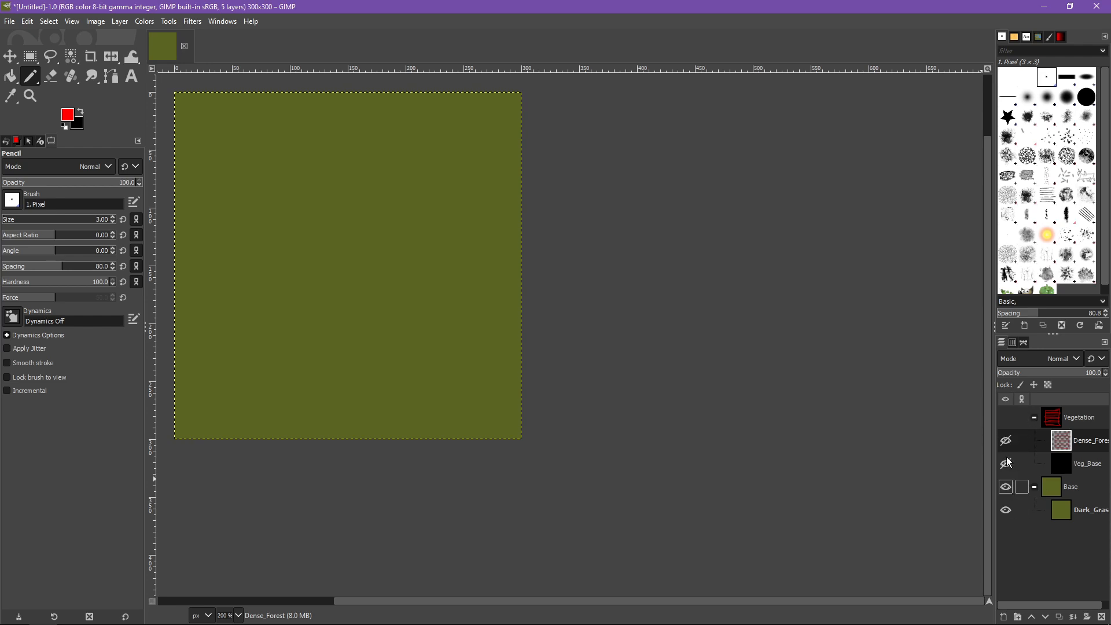
{"action": "left_click", "coordinate": [1012, 421]}
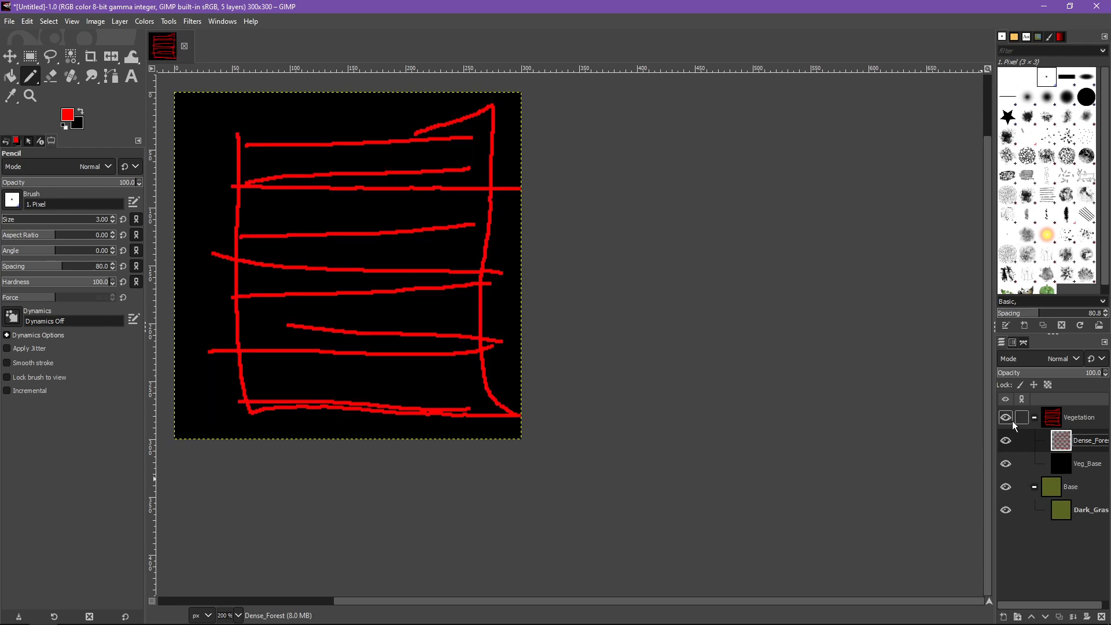